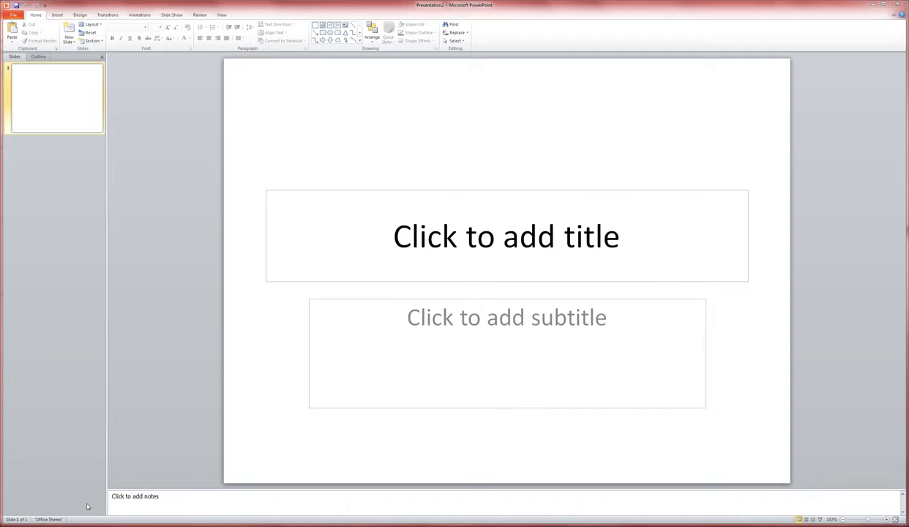
Enter 'Who Am I?' as the title and 'Creatures of the Rainforest' as the subtitle.
{"action": "left_click", "coordinate": [474, 241]}
{"action": "type", "text": "Who Am I?"}
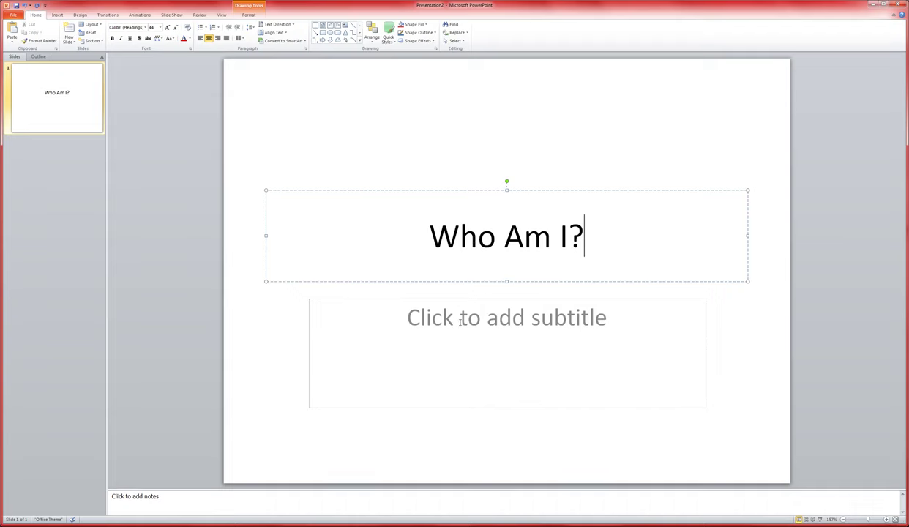
{"action": "left_click", "coordinate": [460, 320]}
{"action": "type", "text": "Creatures of the Rainforest"}
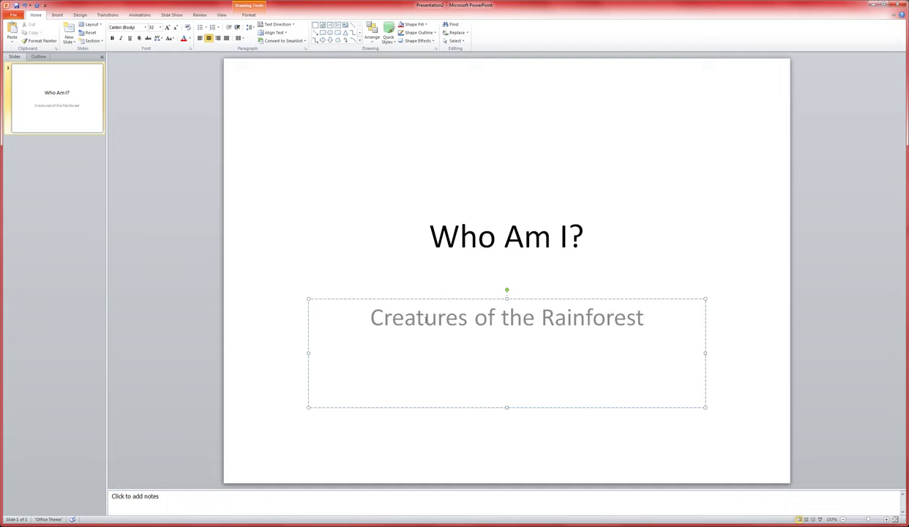
{"action": "left_click", "coordinate": [351, 458]}
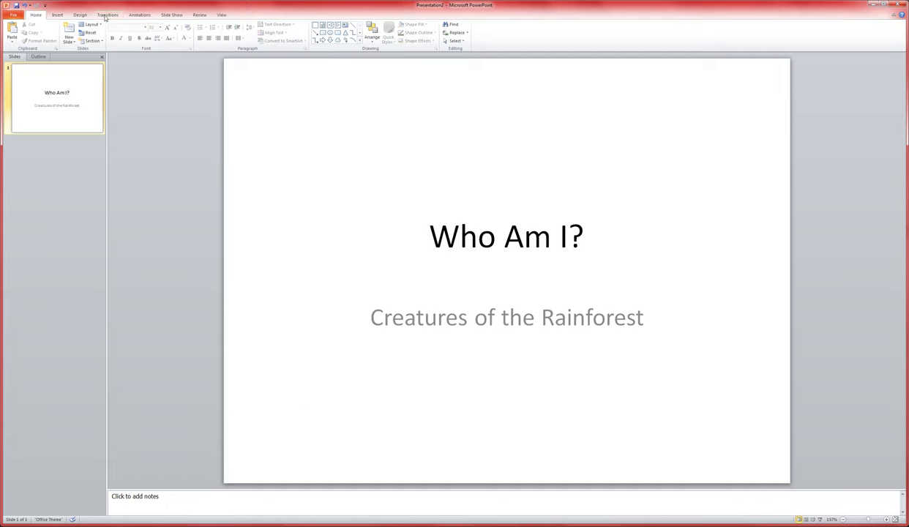
Apply the Austin theme to the presentation from the Design themes gallery.
{"action": "left_click", "coordinate": [80, 15]}
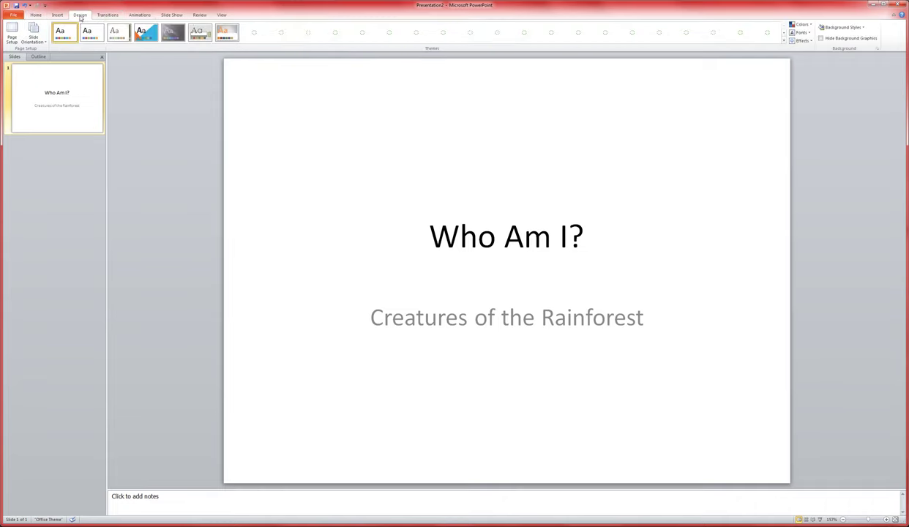
{"action": "left_click", "coordinate": [255, 33]}
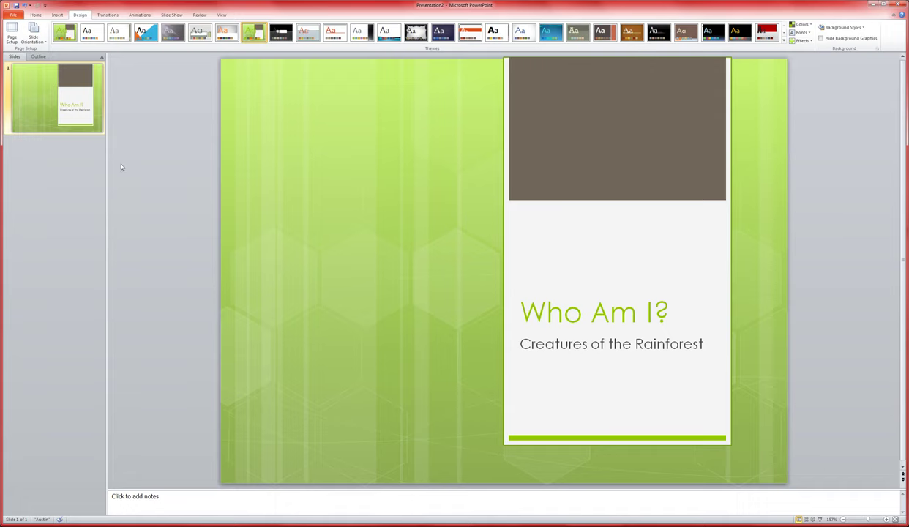
{"action": "left_click", "coordinate": [36, 14]}
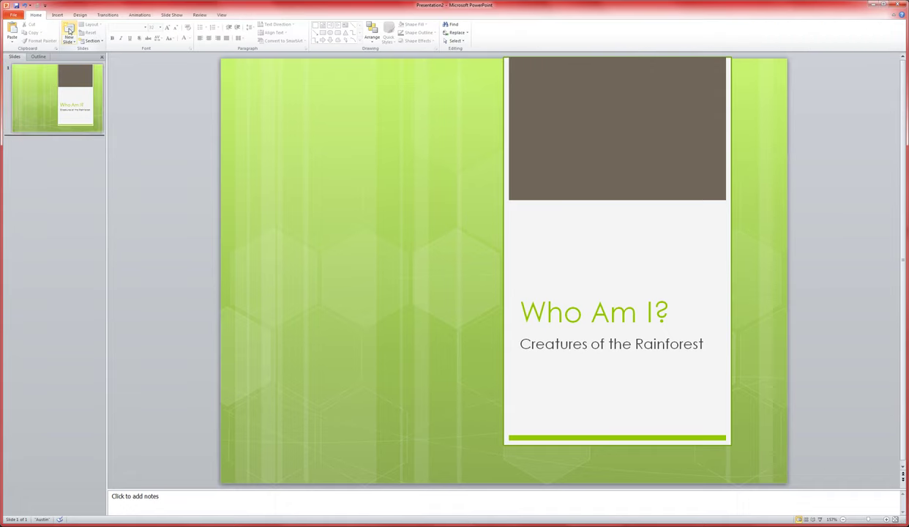
Add a new title-and-content slide titled 'Instructions'.
{"action": "left_click", "coordinate": [69, 30]}
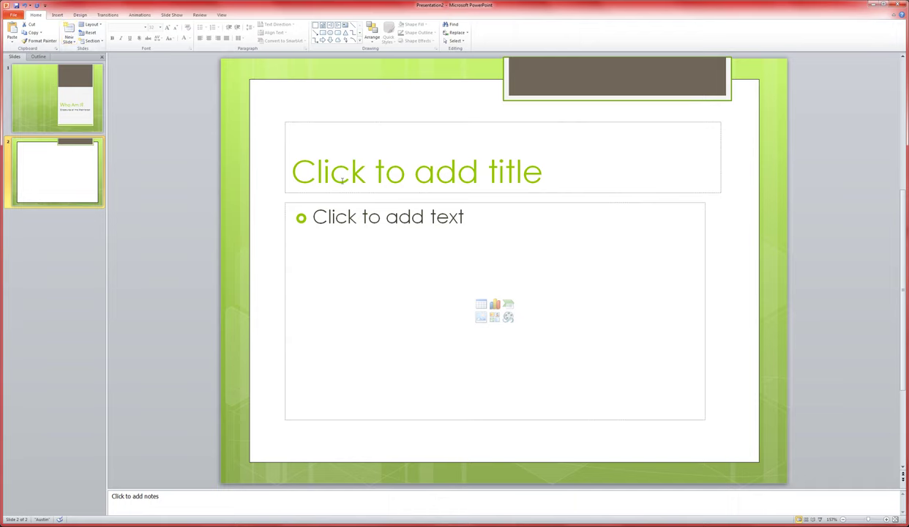
{"action": "left_click", "coordinate": [342, 180]}
{"action": "type", "text": "Instructions"}
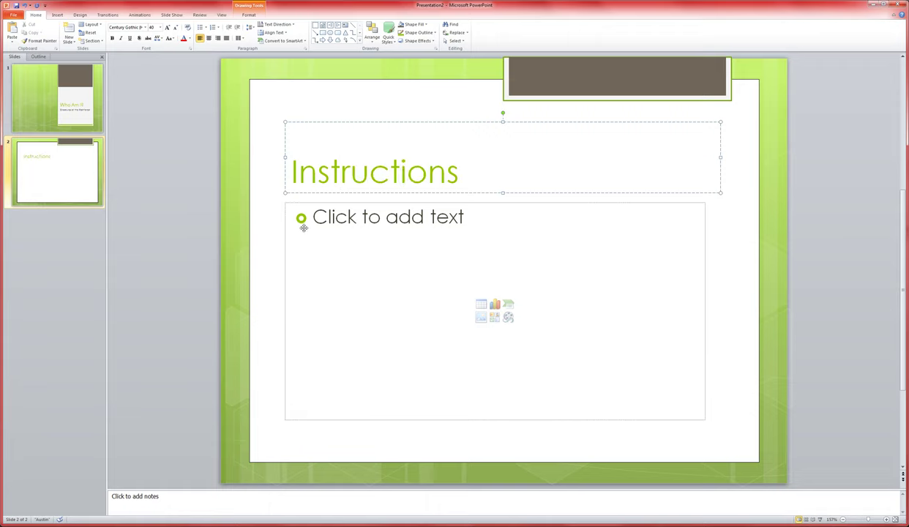
Add bullets on reading the clue and clicking boxes to reveal picture parts.
{"action": "left_click", "coordinate": [322, 219]}
{"action": "type", "text": "Read the clue and try to guess what is hidden b ehind the boxes."}
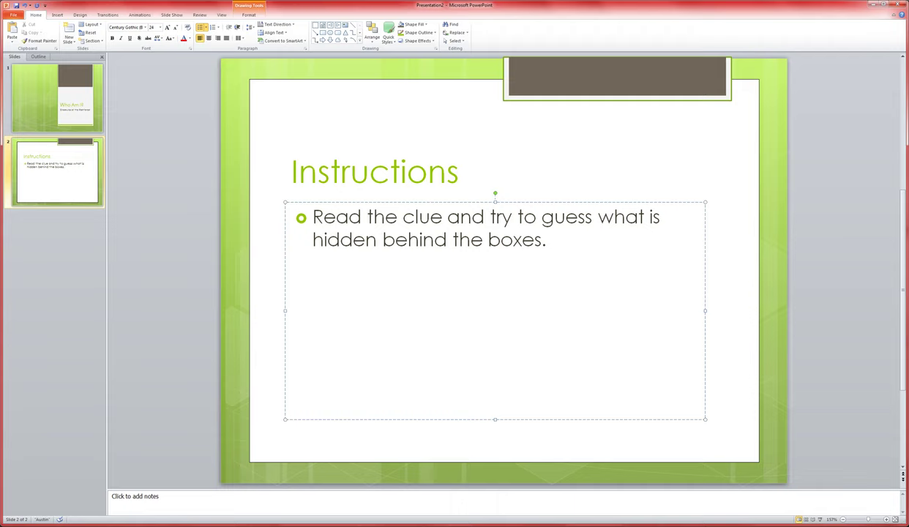
{"action": "key", "text": "Return"}
{"action": "type", "text": "Click on the box to reveal part of the pictur"}
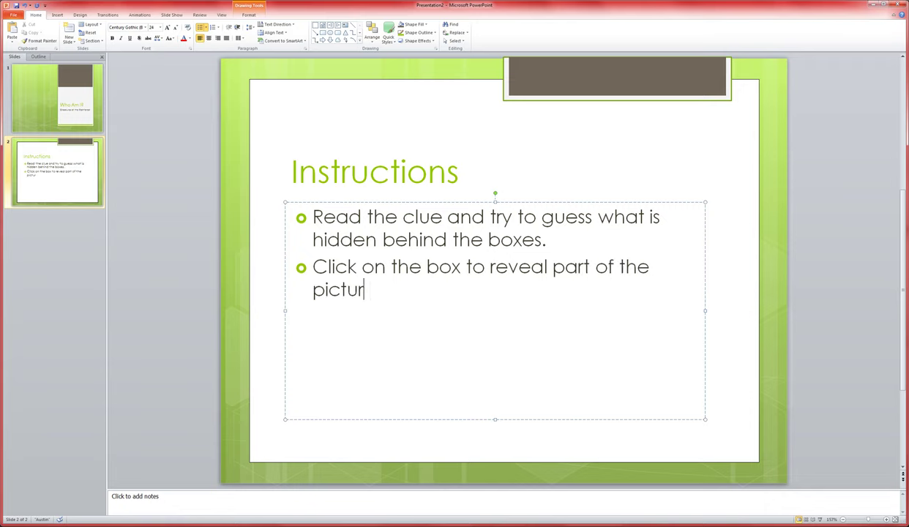
{"action": "type", "text": "e and another clue."}
{"action": "key", "text": "Return"}
Add the third bullet: 'Keep going until you guess what is behind the boxes and/or can see the whole picture.'.
{"action": "type", "text": "Keep going until you guess"}
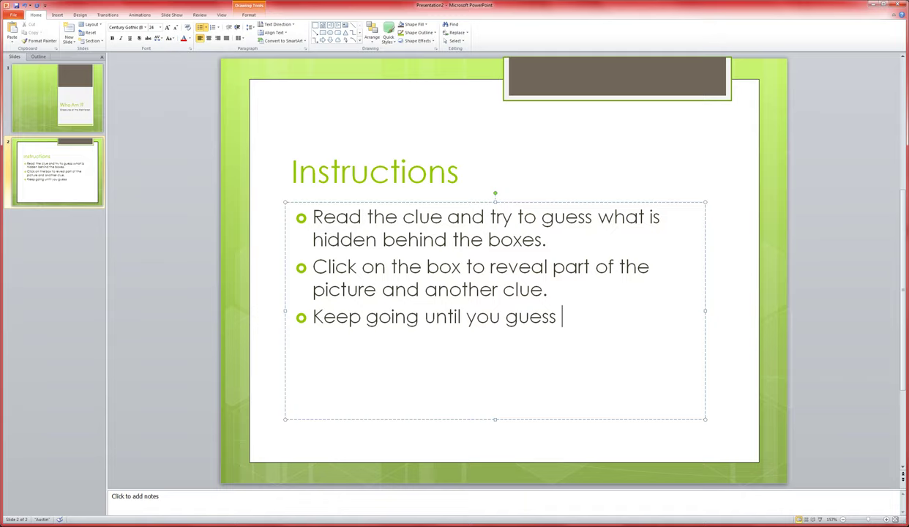
{"action": "type", "text": " what is "}
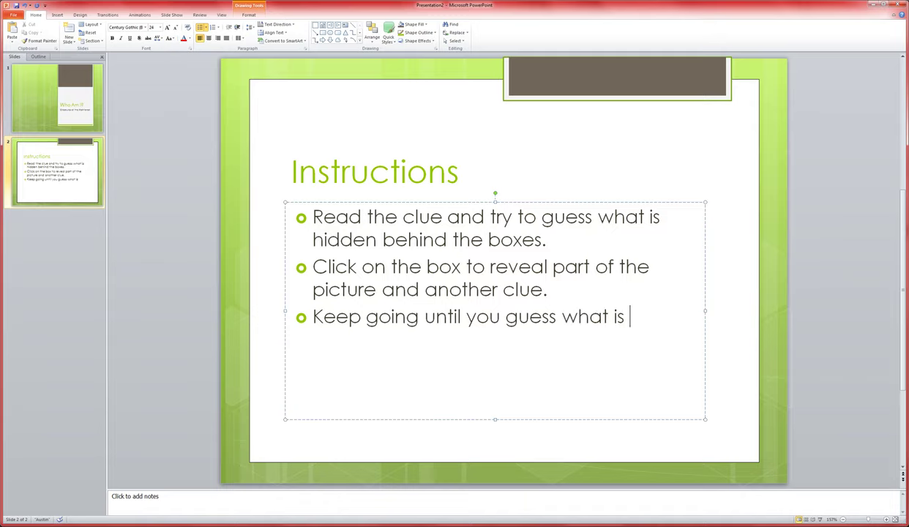
{"action": "type", "text": "behind the box"}
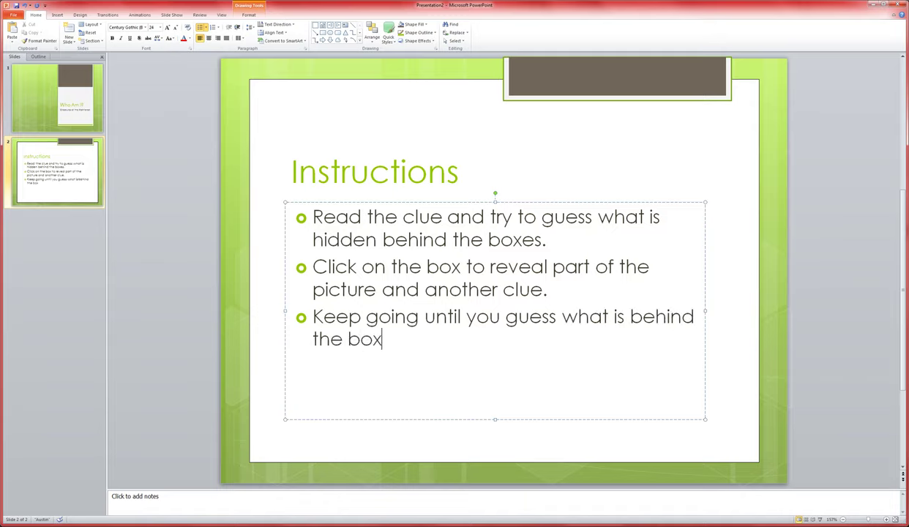
{"action": "type", "text": "es and"}
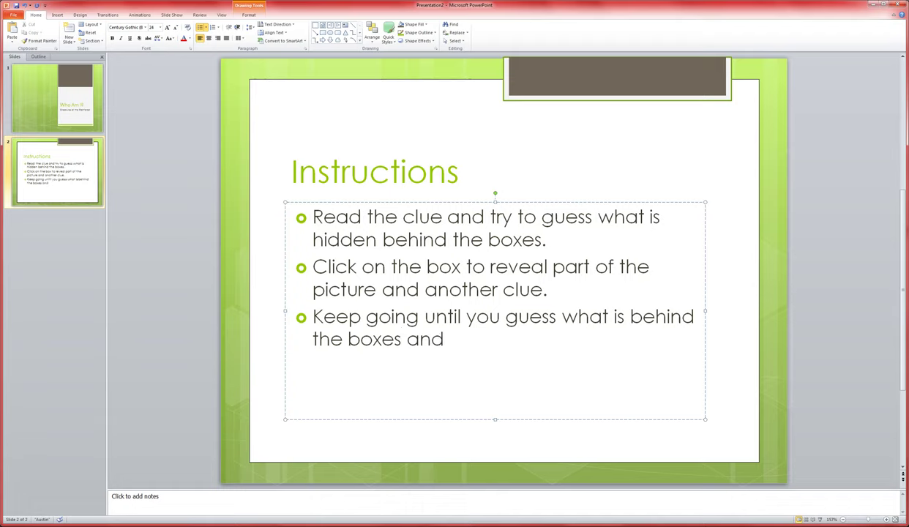
{"action": "key", "text": "BackSpace"}
{"action": "key", "text": "BackSpace"}
{"action": "key", "text": "BackSpace"}
{"action": "key", "text": "BackSpace"}
{"action": "type", "text": "and/"}
{"action": "key", "text": "BackSpace"}
{"action": "type", "text": "or cans"}
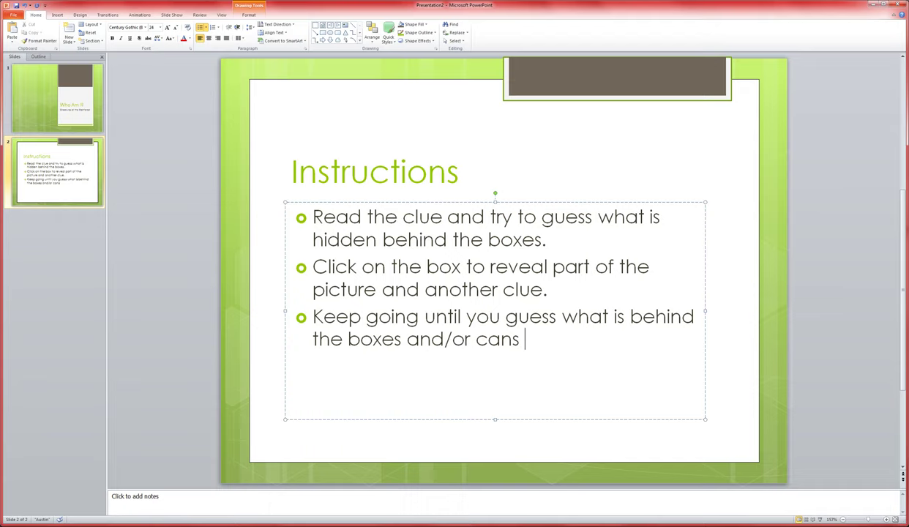
{"action": "key", "text": "BackSpace"}
{"action": "key", "text": "BackSpace"}
{"action": "type", "text": "see the w"}
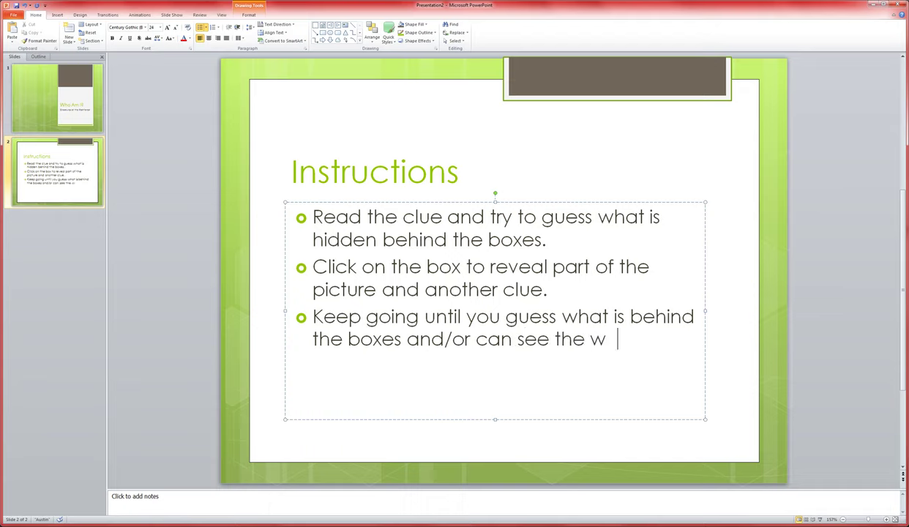
{"action": "key", "text": "BackSpace"}
{"action": "type", "text": "hole picture."}
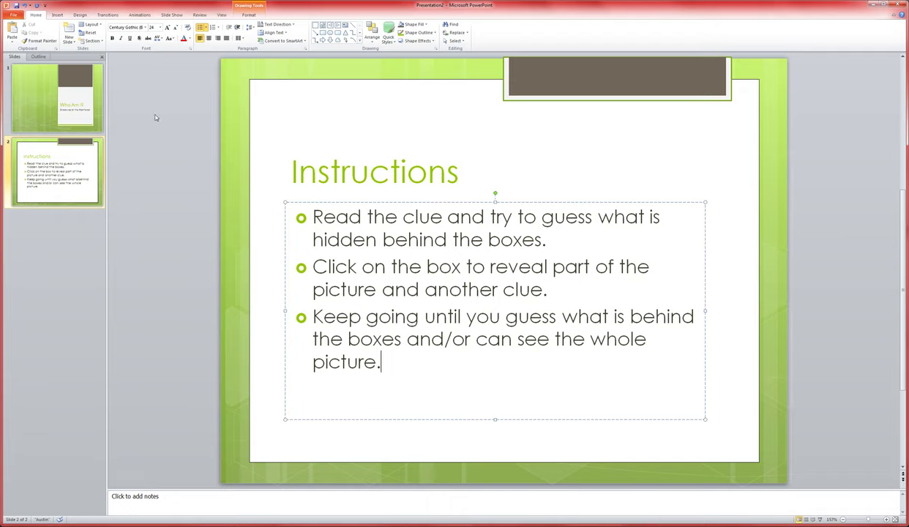
Add a third slide titled 'I stick myself to the bottoms of leaves while I sleep. Who am I?'.
{"action": "left_click", "coordinate": [71, 30]}
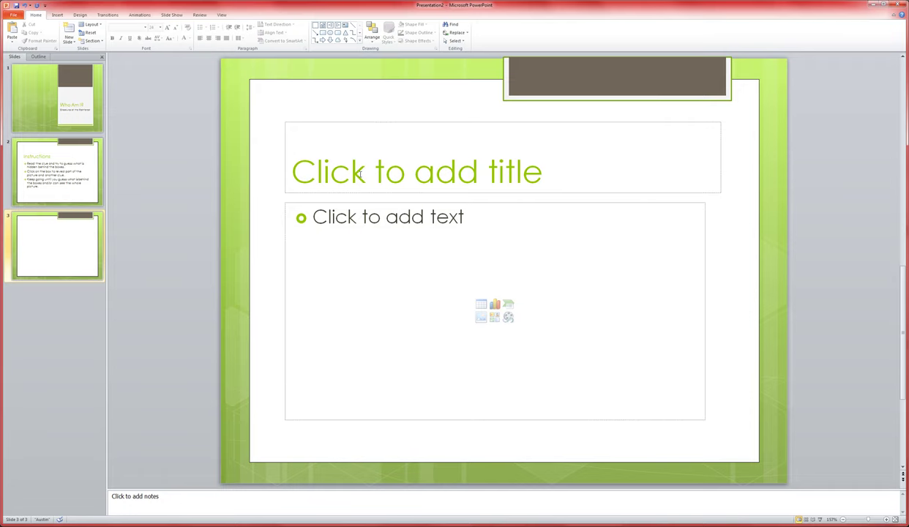
{"action": "left_click", "coordinate": [360, 174]}
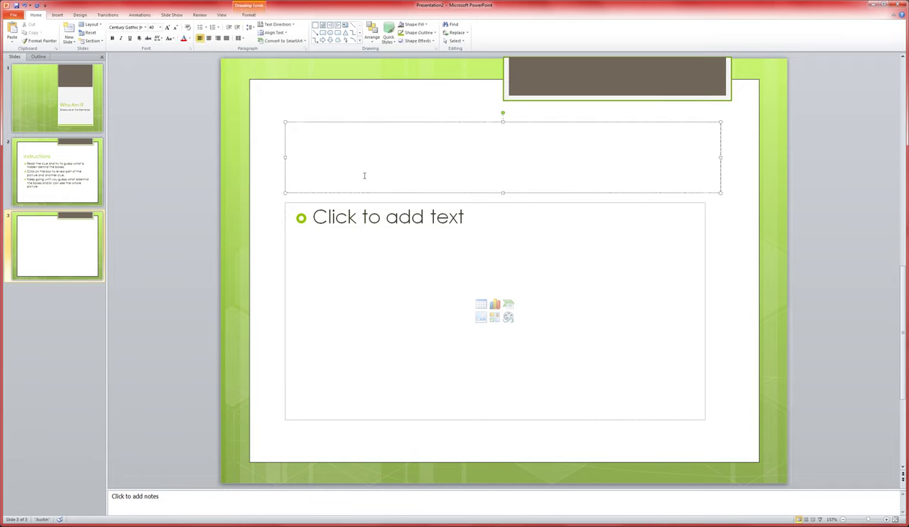
{"action": "type", "text": "I stick ms"}
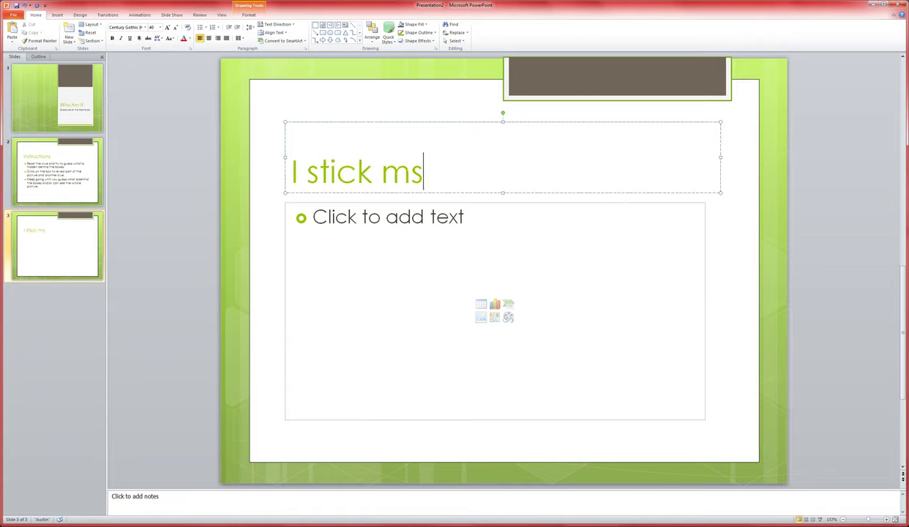
{"action": "key", "text": "BackSpace"}
{"action": "type", "text": "yself to "}
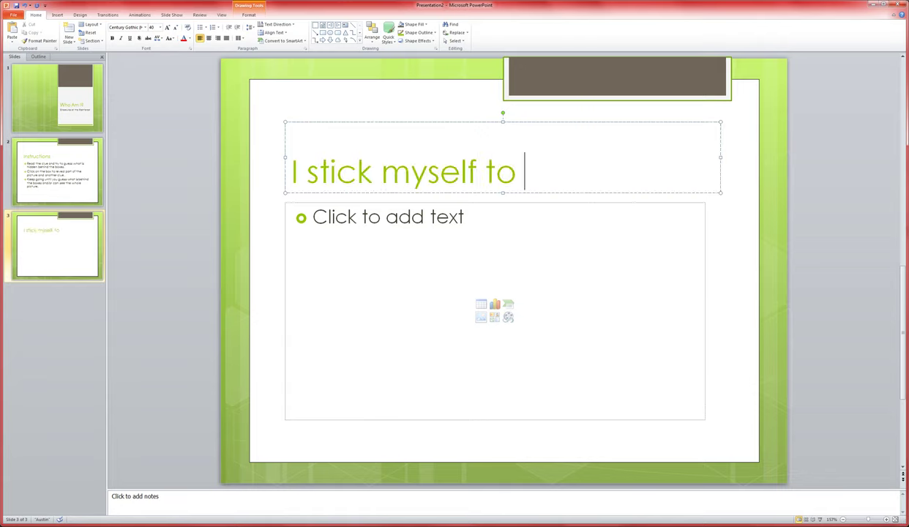
{"action": "type", "text": "the bottoms of"}
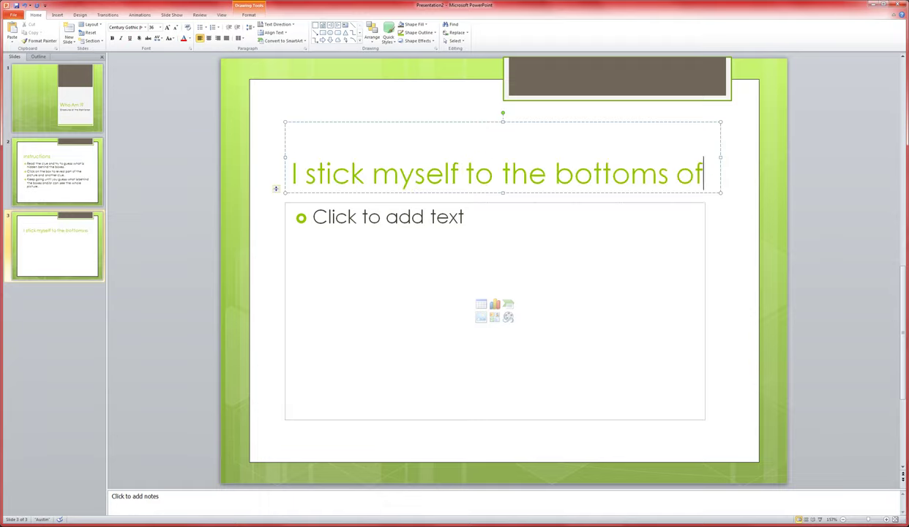
{"action": "type", "text": " leaves while "}
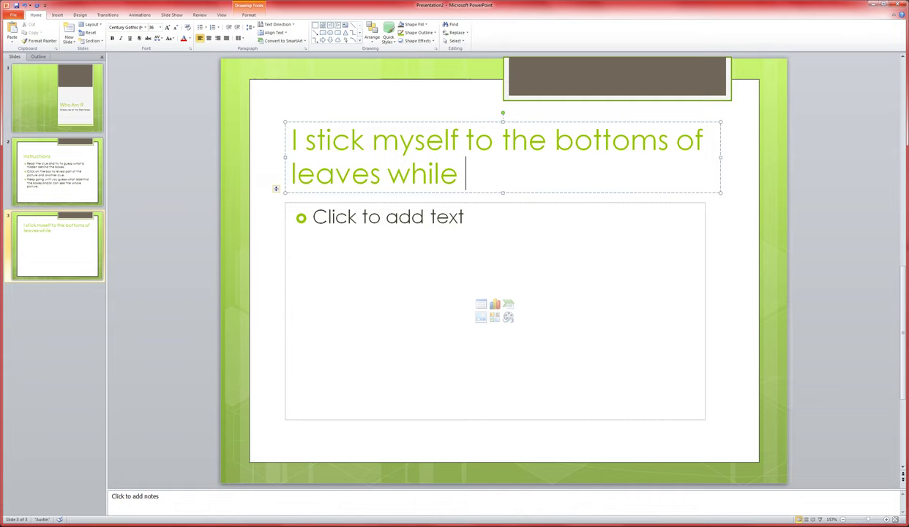
{"action": "type", "text": "I sleep. "}
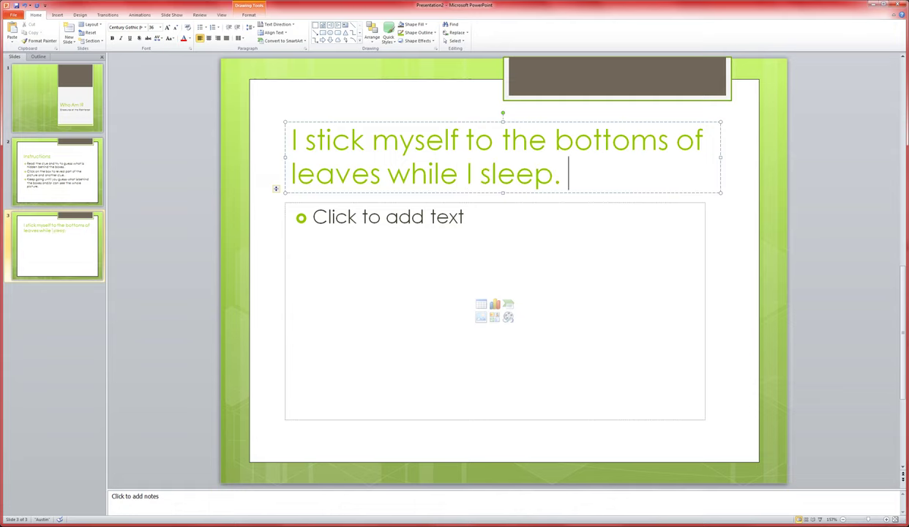
{"action": "type", "text": "Who am I?"}
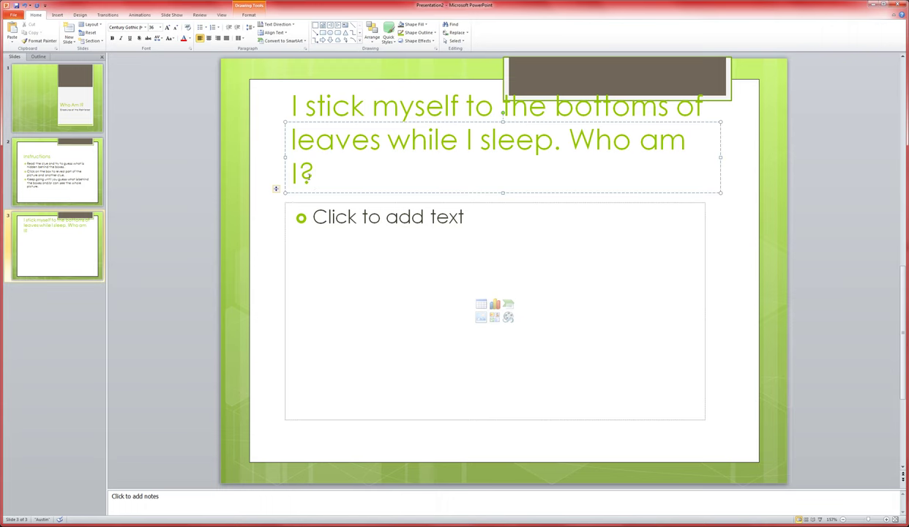
Set the clue title's font size to 28.
{"action": "left_click_drag", "start_coordinate": [316, 178], "coordinate": [312, 98]}
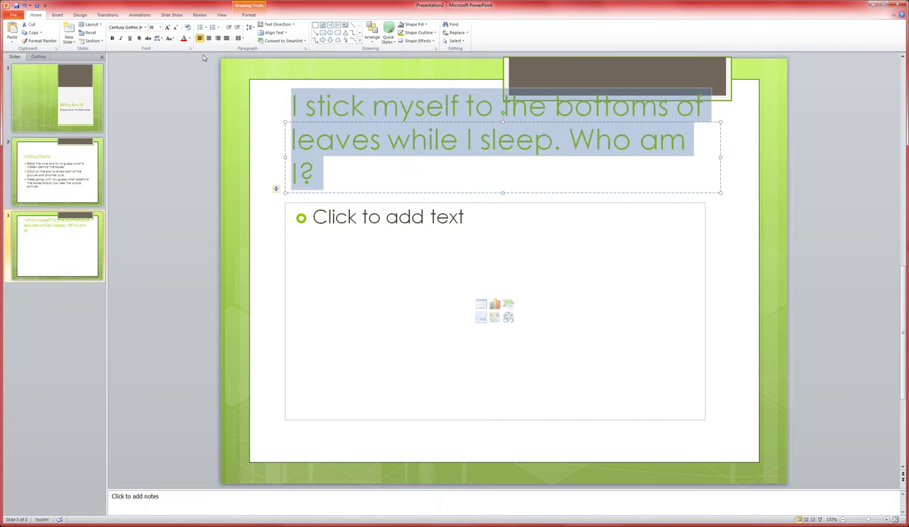
{"action": "left_click", "coordinate": [160, 27]}
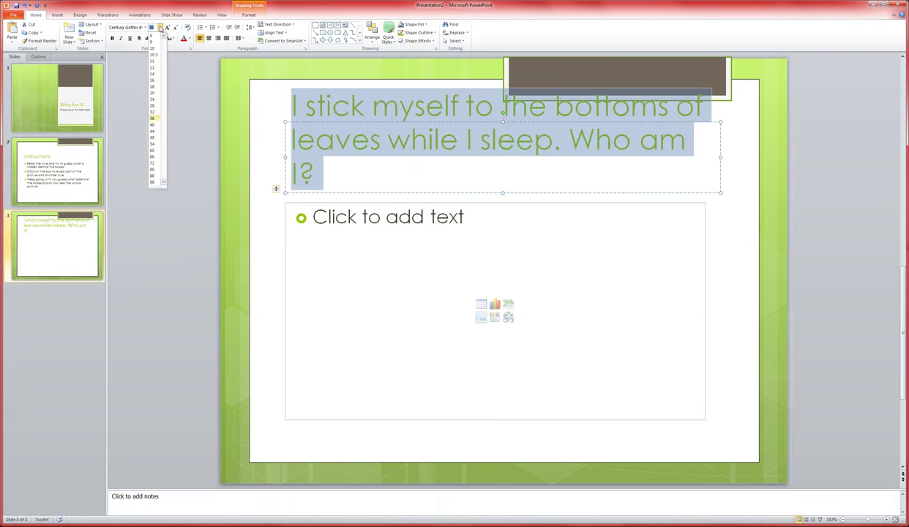
{"action": "left_click", "coordinate": [154, 106]}
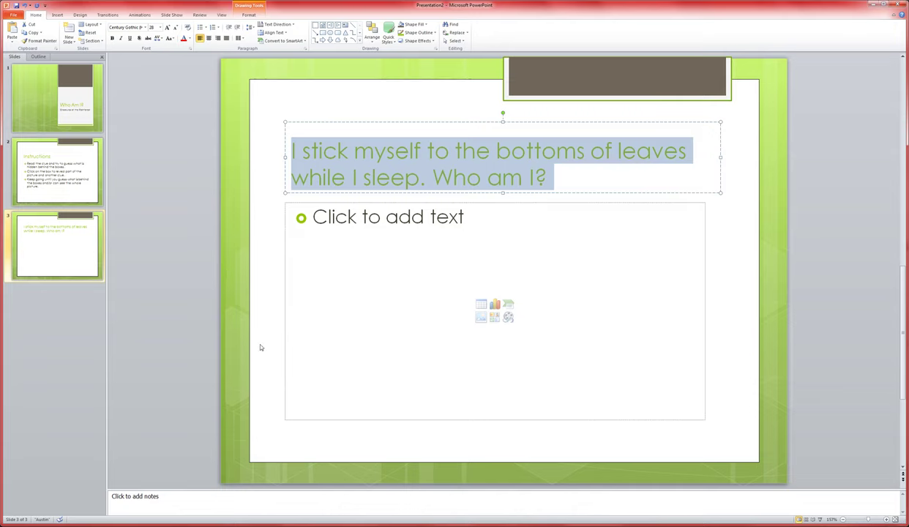
Search clip art for 'frog' and insert the red-eyed tree frog photo into the content area.
{"action": "left_click", "coordinate": [438, 434]}
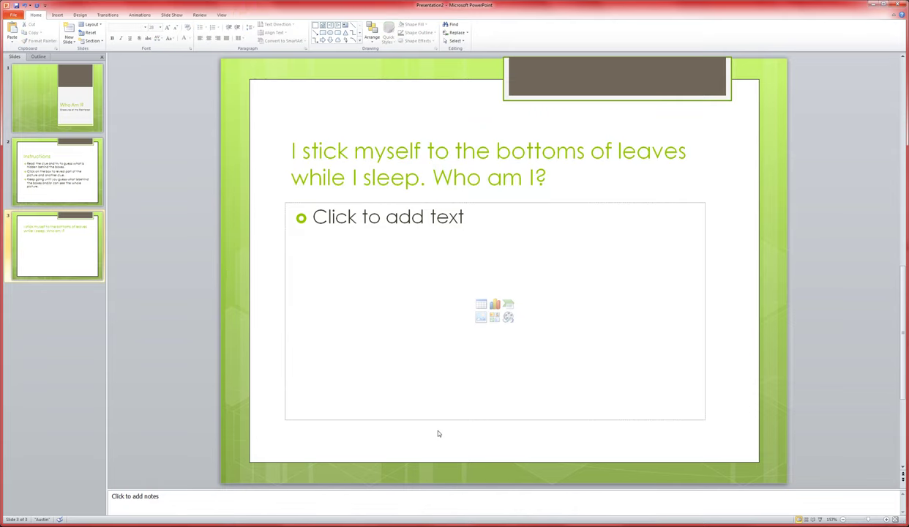
{"action": "left_click", "coordinate": [495, 318]}
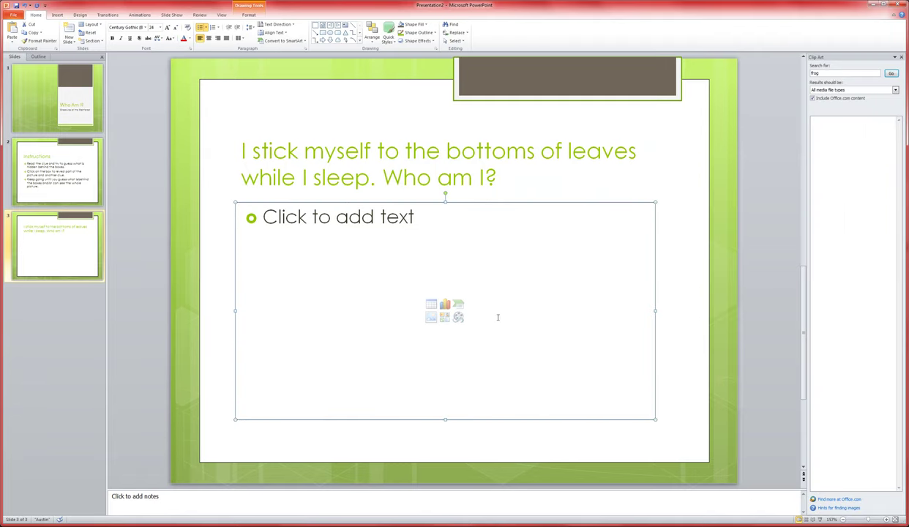
{"action": "key", "text": "Return"}
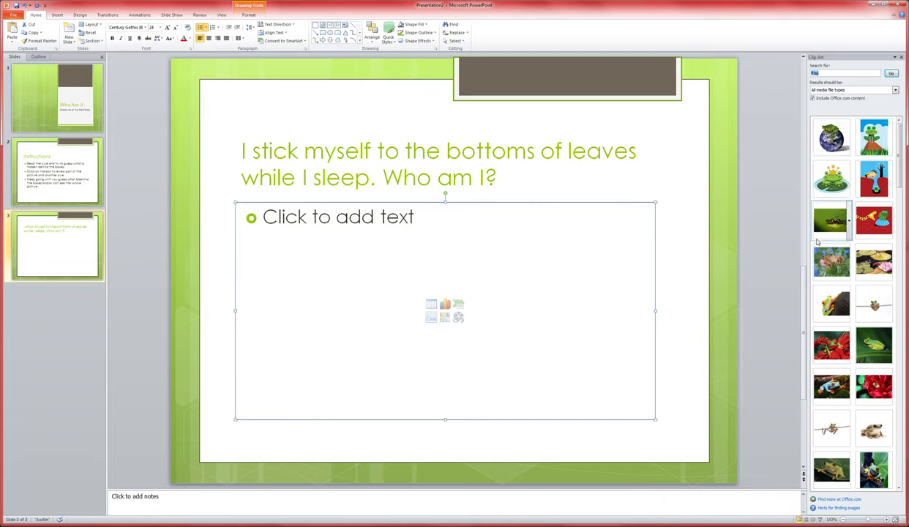
{"action": "mouse_move", "coordinate": [835, 355]}
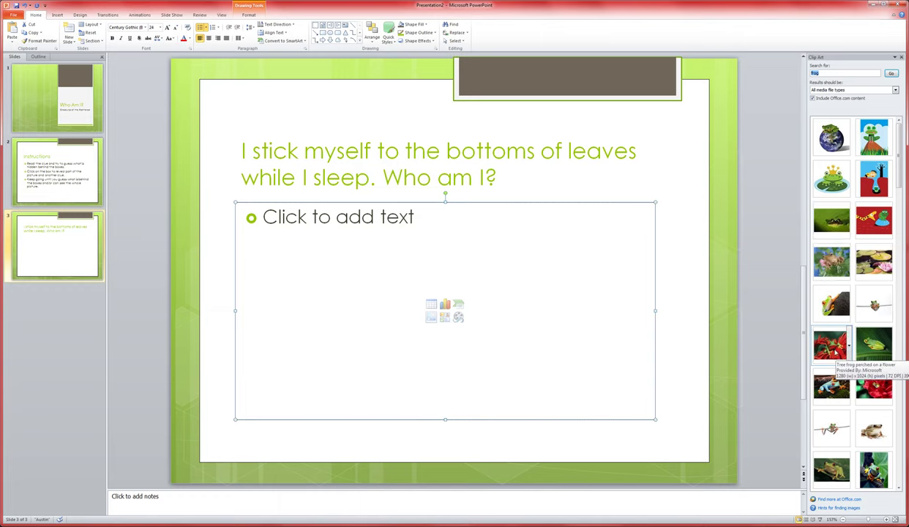
{"action": "mouse_move", "coordinate": [838, 390]}
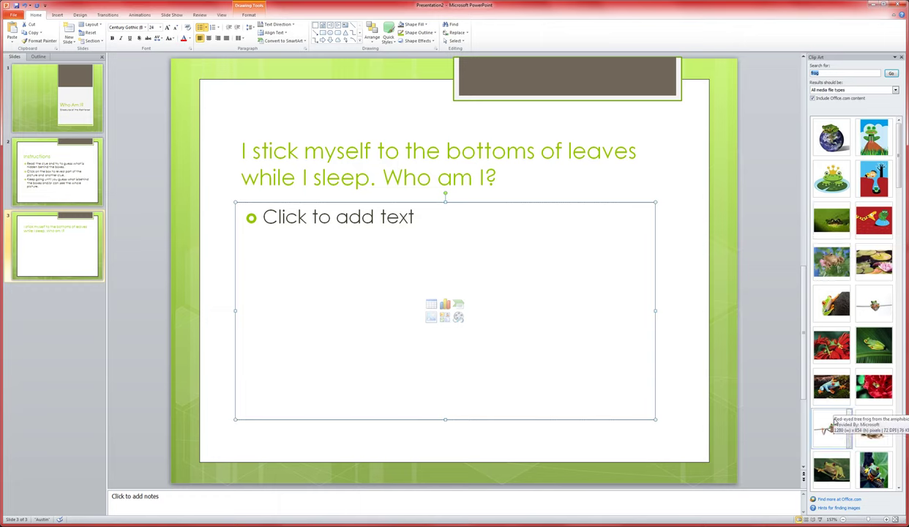
{"action": "mouse_move", "coordinate": [825, 455]}
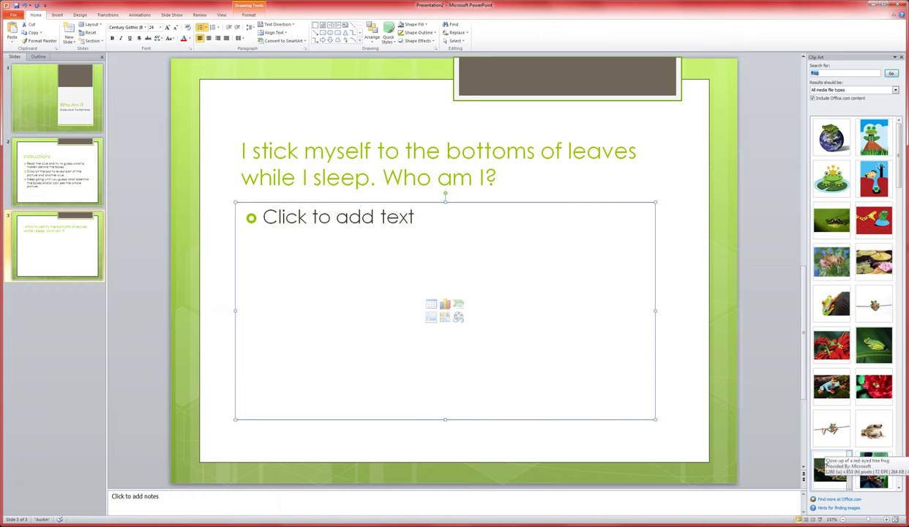
{"action": "mouse_move", "coordinate": [831, 437]}
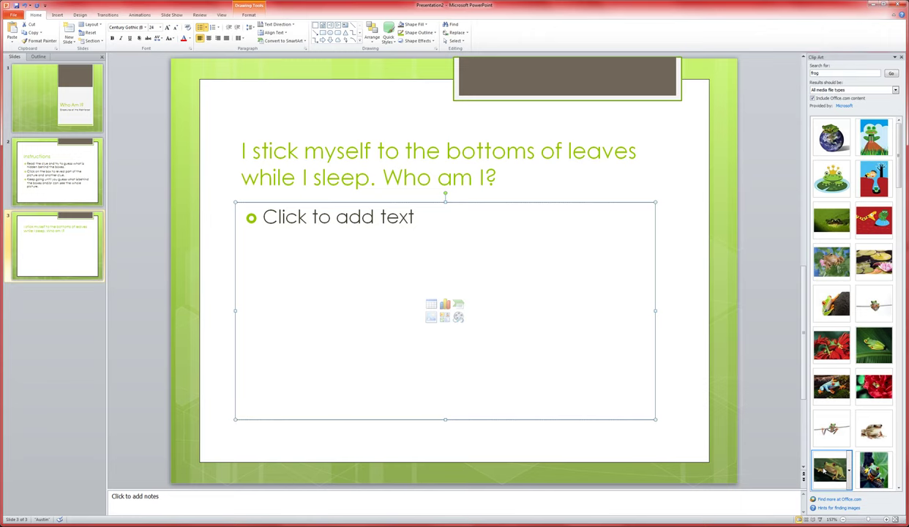
{"action": "left_click", "coordinate": [825, 473]}
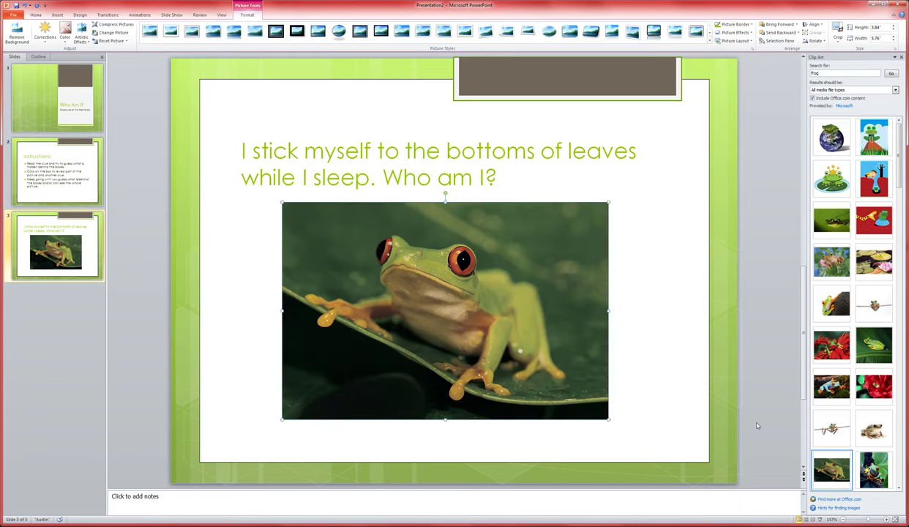
{"action": "left_click", "coordinate": [687, 449]}
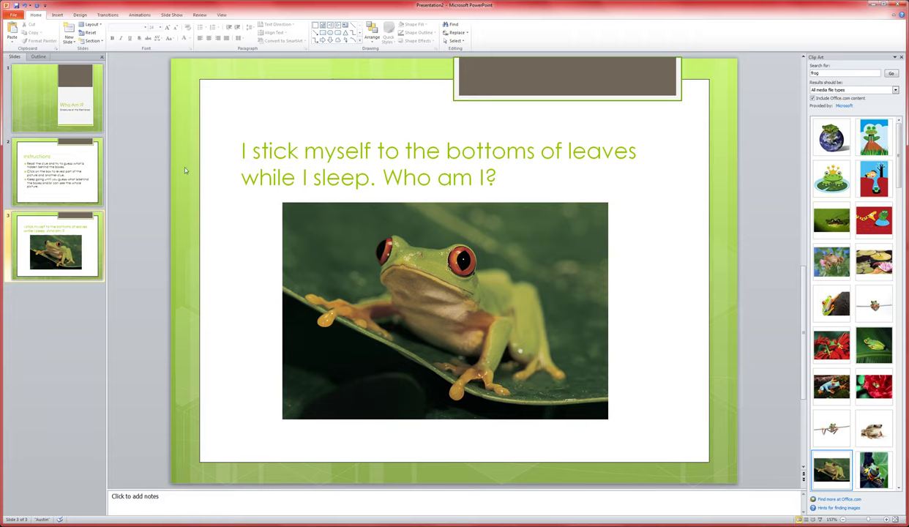
Draw a green rectangle over the top third of the frog photo.
{"action": "left_click", "coordinate": [58, 16]}
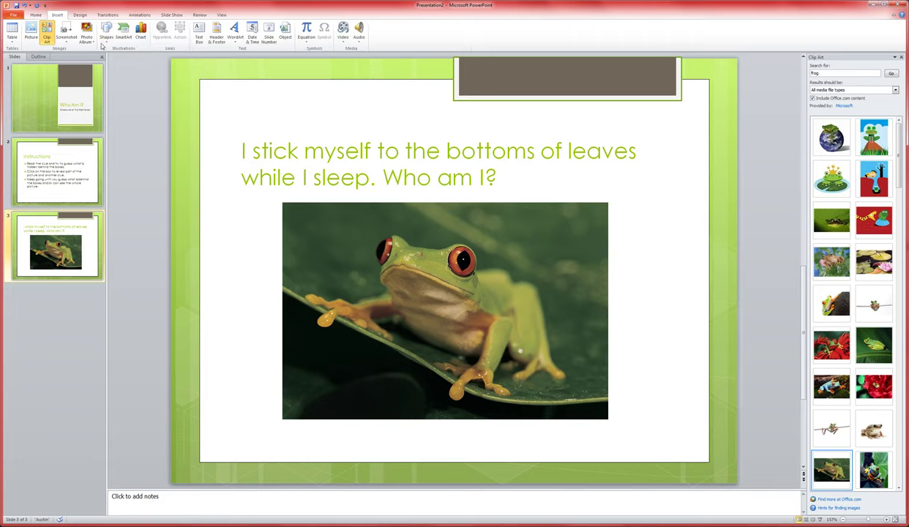
{"action": "left_click", "coordinate": [106, 33]}
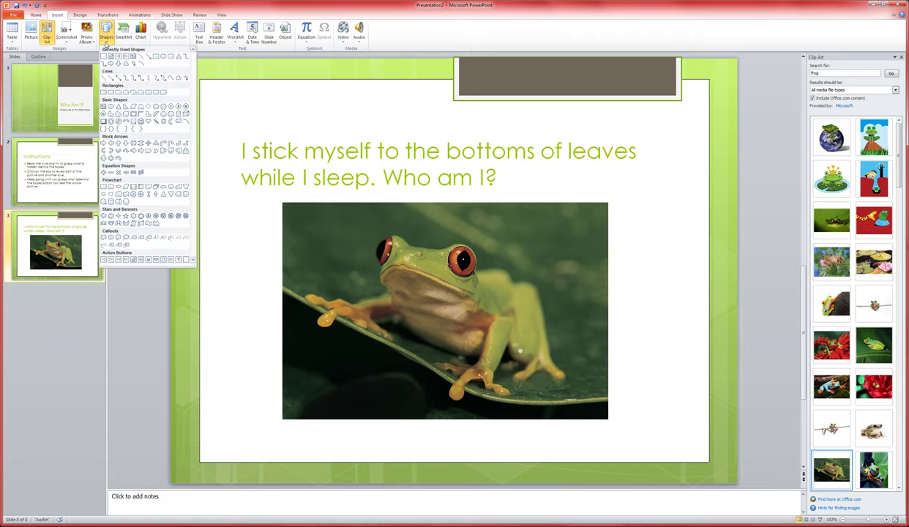
{"action": "left_click", "coordinate": [105, 93]}
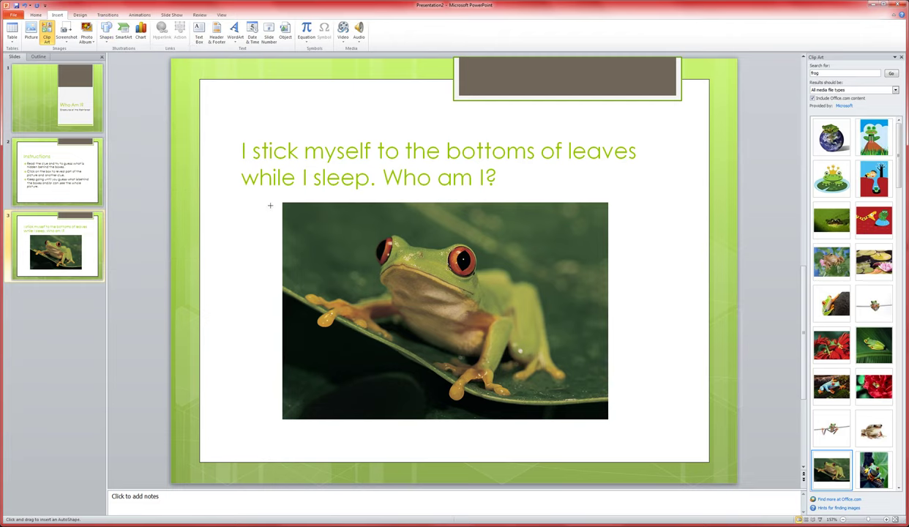
{"action": "mouse_move", "coordinate": [275, 198]}
{"action": "left_mouse_down"}
{"action": "mouse_move", "coordinate": [283, 274]}
{"action": "mouse_move", "coordinate": [611, 279]}
{"action": "left_mouse_up"}
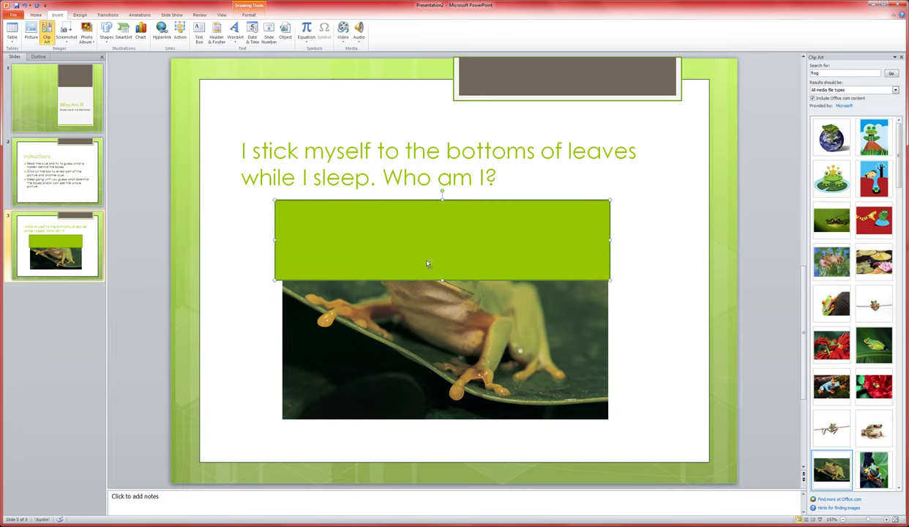
Paste two rectangle copies and stack them below to cover the rest of the photo.
{"action": "key", "text": "ctrl+v"}
{"action": "left_click_drag", "start_coordinate": [361, 253], "coordinate": [355, 318]}
{"action": "left_click", "coordinate": [235, 341]}
{"action": "key", "text": "ctrl+v"}
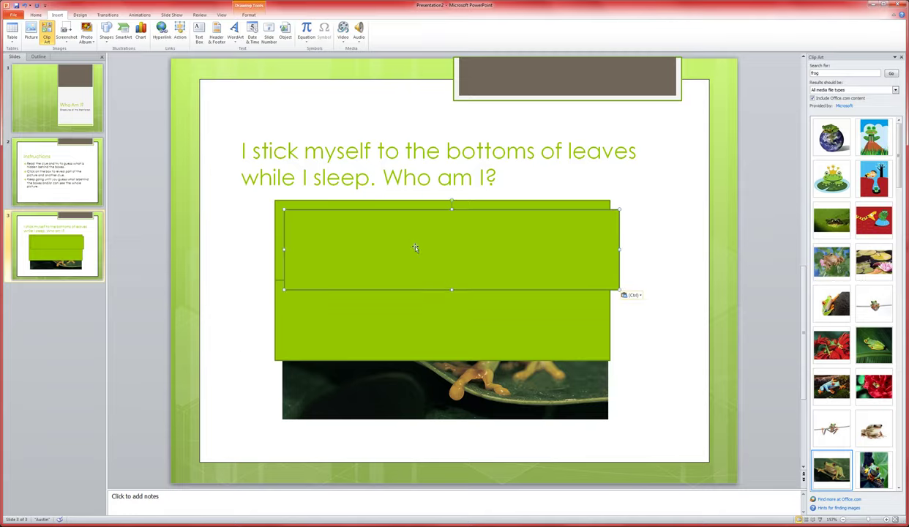
{"action": "left_click_drag", "start_coordinate": [402, 238], "coordinate": [413, 407]}
{"action": "left_click", "coordinate": [663, 356]}
{"action": "left_click", "coordinate": [425, 404]}
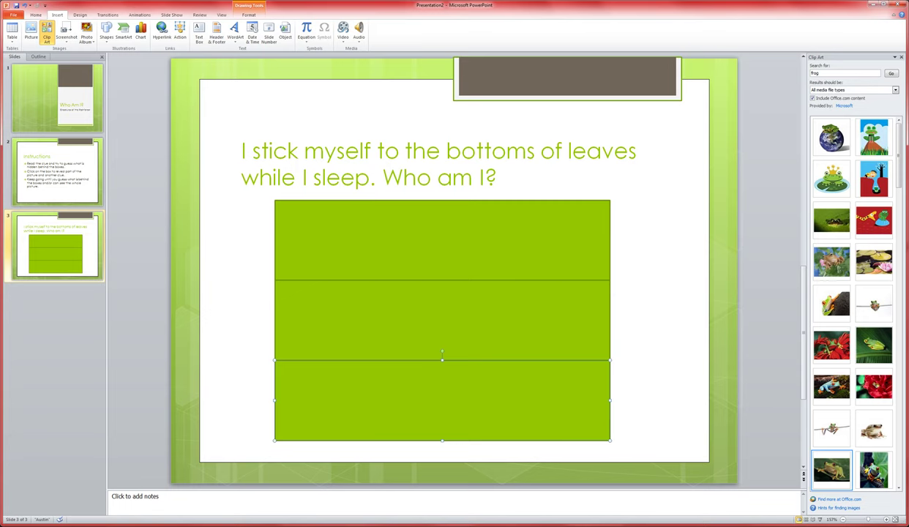
Label the bottom rectangle 'Click Here'.
{"action": "type", "text": "Click"}
{"action": "type", "text": "Here"}
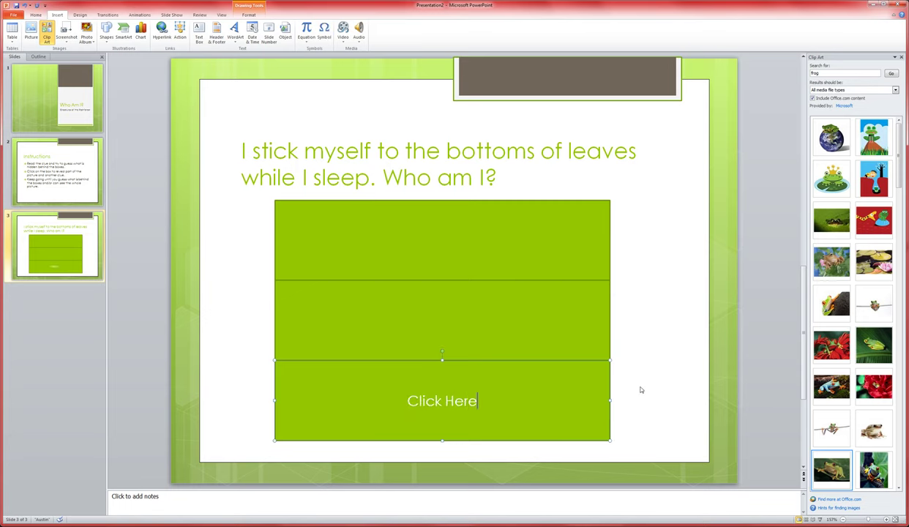
{"action": "left_click", "coordinate": [645, 391]}
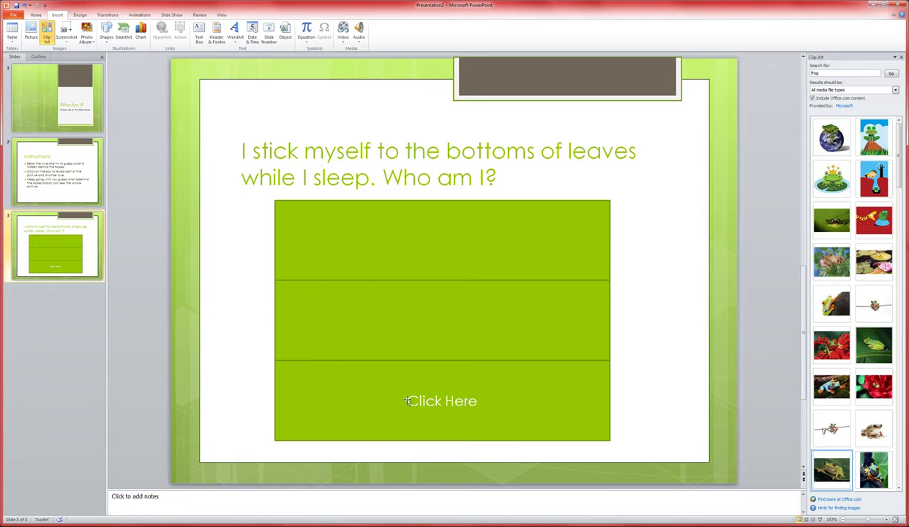
Give the Click Here box an action that hyperlinks to the Next Slide.
{"action": "left_click", "coordinate": [540, 387]}
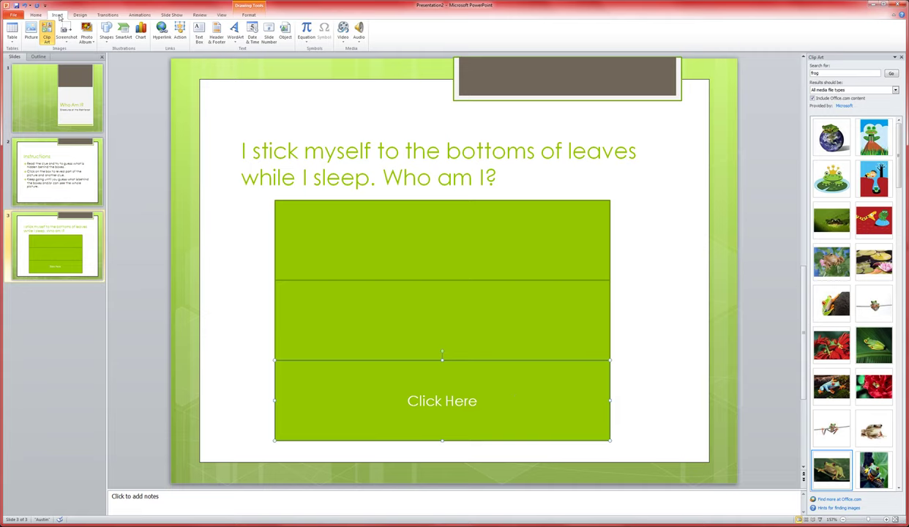
{"action": "left_click", "coordinate": [179, 38]}
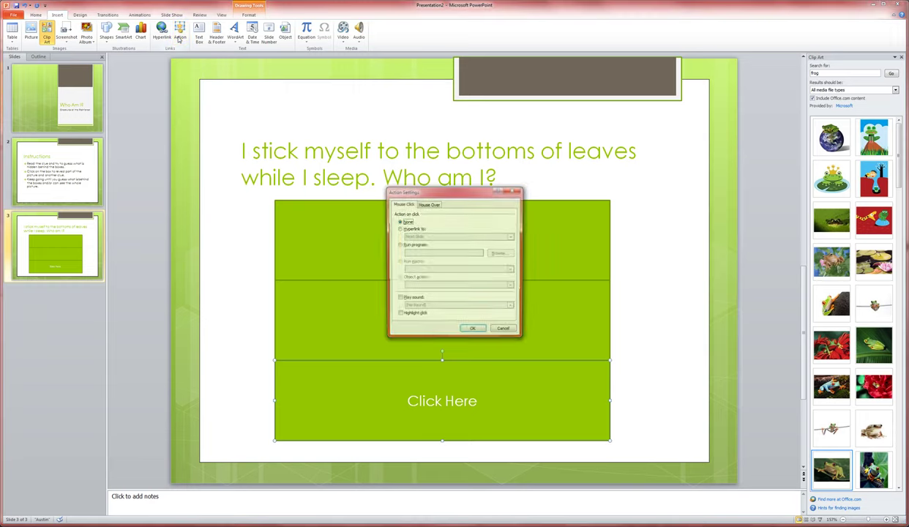
{"action": "left_click", "coordinate": [399, 228]}
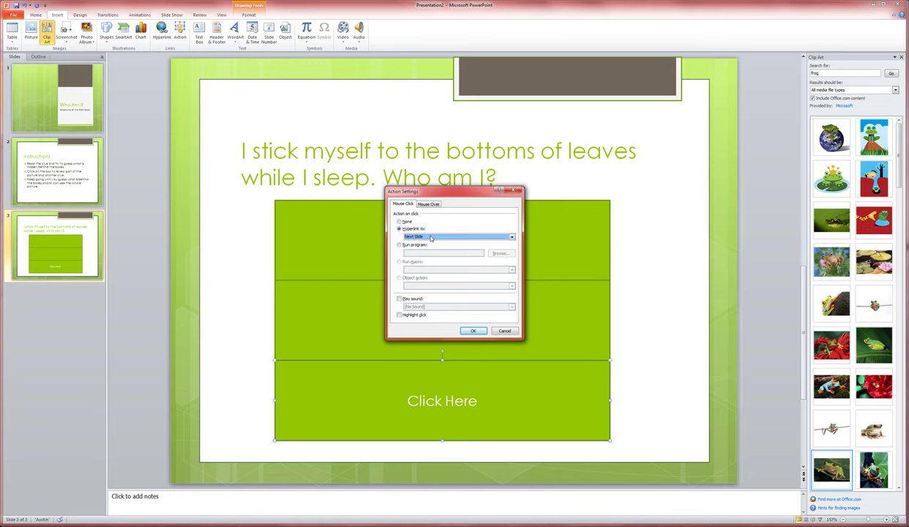
{"action": "left_click", "coordinate": [473, 331]}
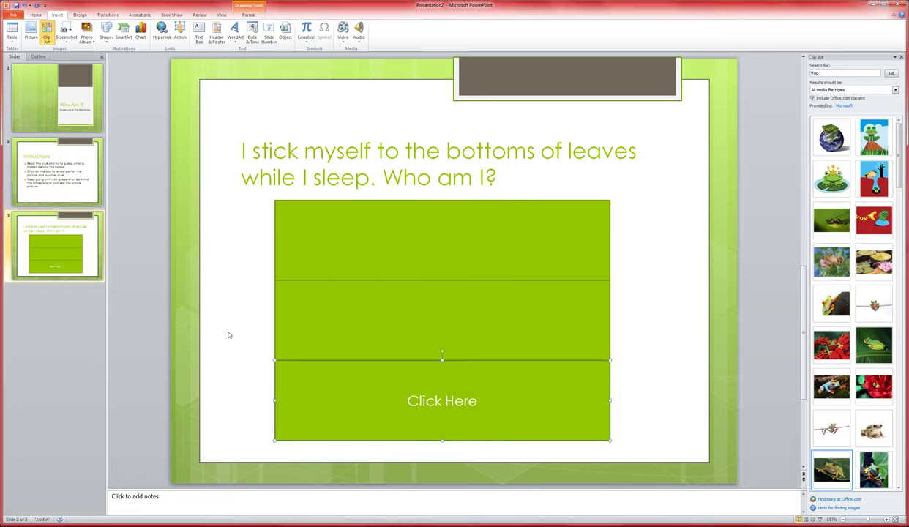
Duplicate slide 3 as slide 4 and delete its bottom Click Here box.
{"action": "left_click", "coordinate": [212, 291]}
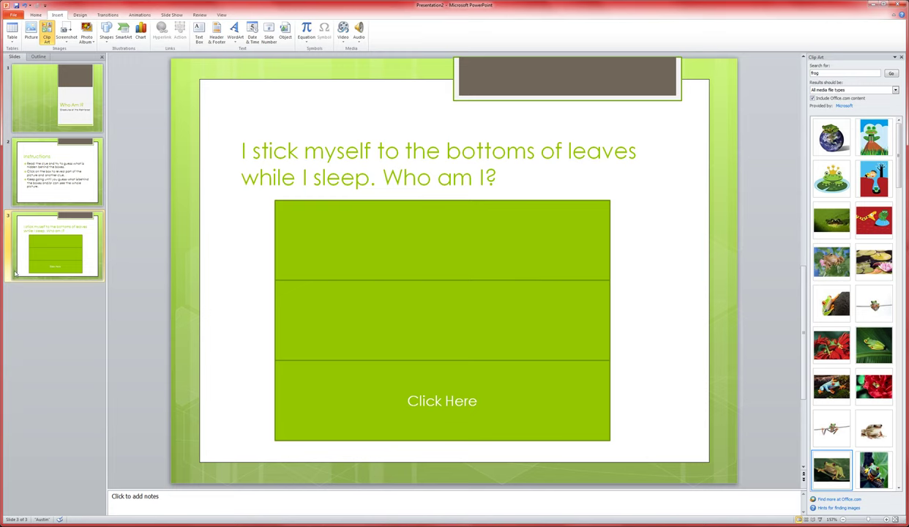
{"action": "right_click", "coordinate": [19, 223]}
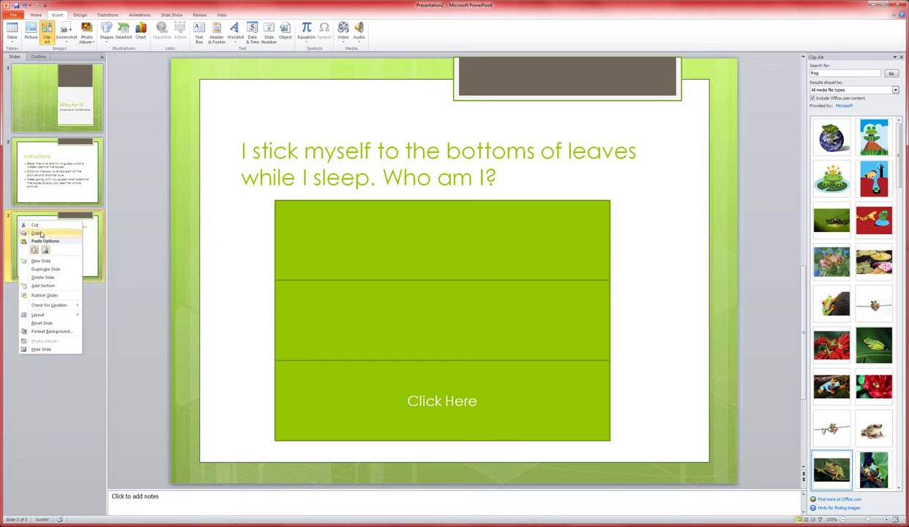
{"action": "left_click", "coordinate": [41, 233]}
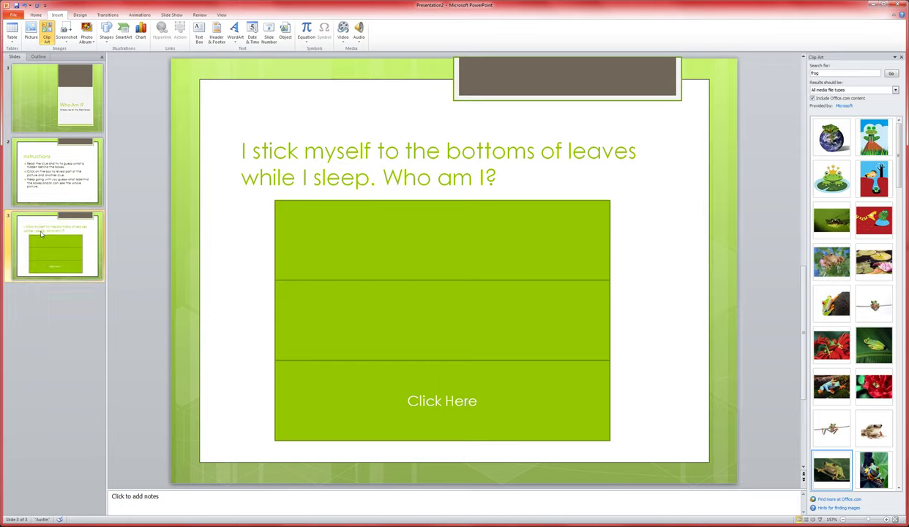
{"action": "left_click", "coordinate": [37, 294]}
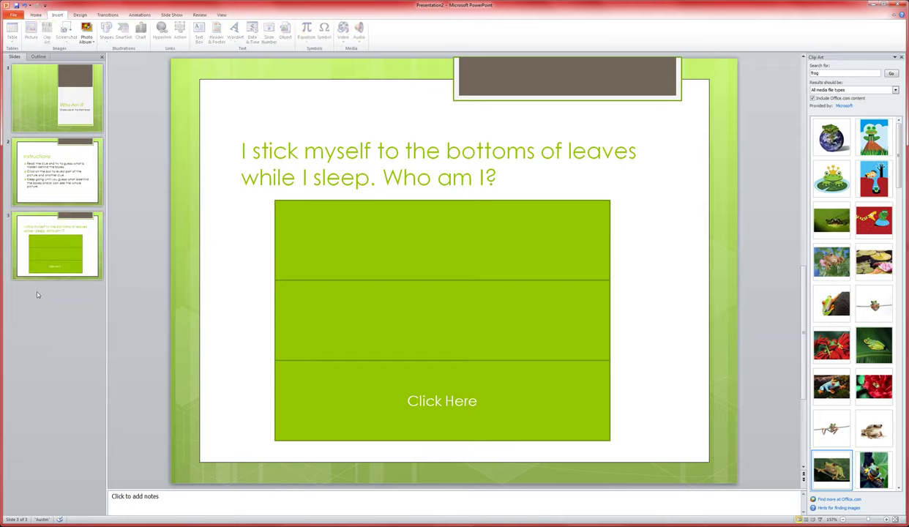
{"action": "right_click", "coordinate": [38, 293]}
{"action": "left_click", "coordinate": [63, 322]}
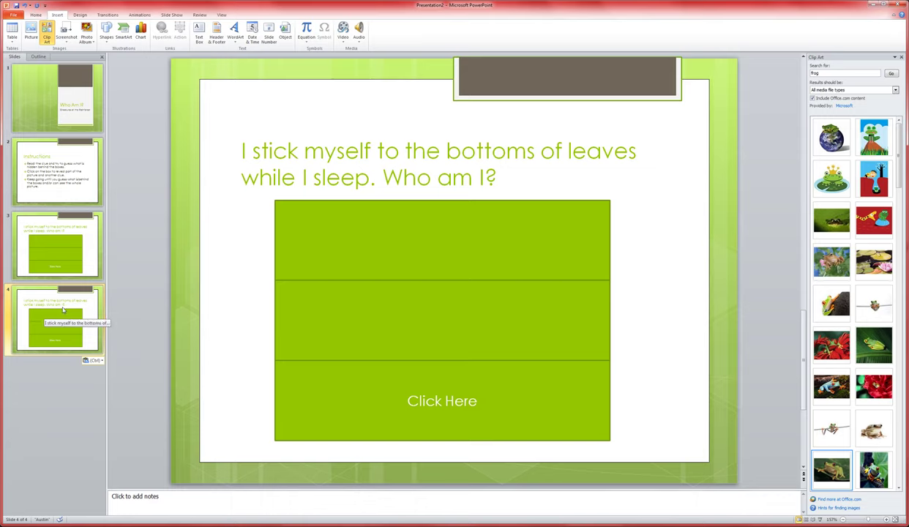
{"action": "left_click", "coordinate": [351, 397]}
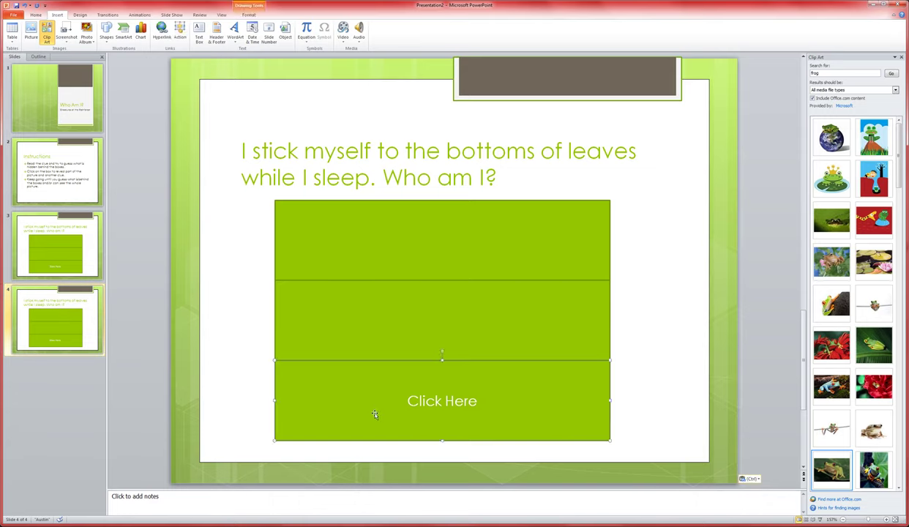
{"action": "key", "text": "Delete"}
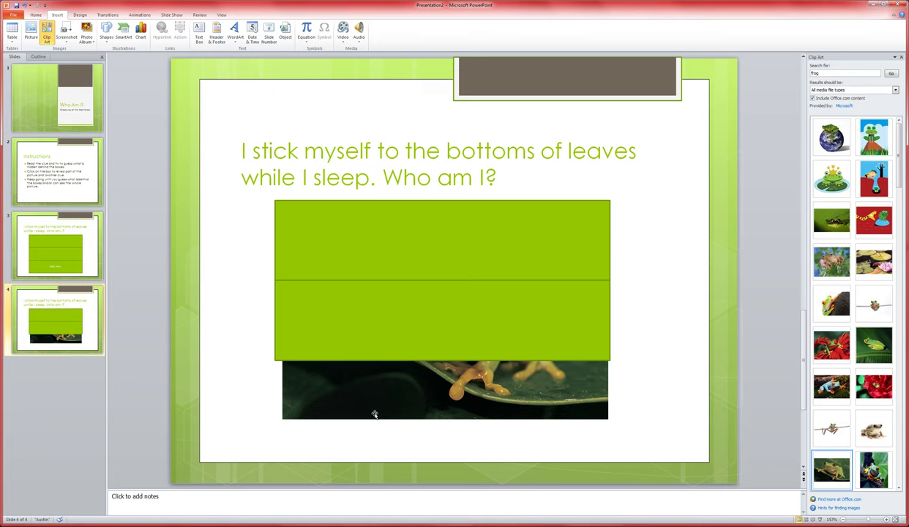
Replace slide 4's clue wording with 'I flash my red eyes and orange feet when I feel threatened'.
{"action": "double_click", "coordinate": [271, 152]}
{"action": "left_click", "coordinate": [358, 178]}
{"action": "left_click_drag", "start_coordinate": [359, 178], "coordinate": [238, 153]}
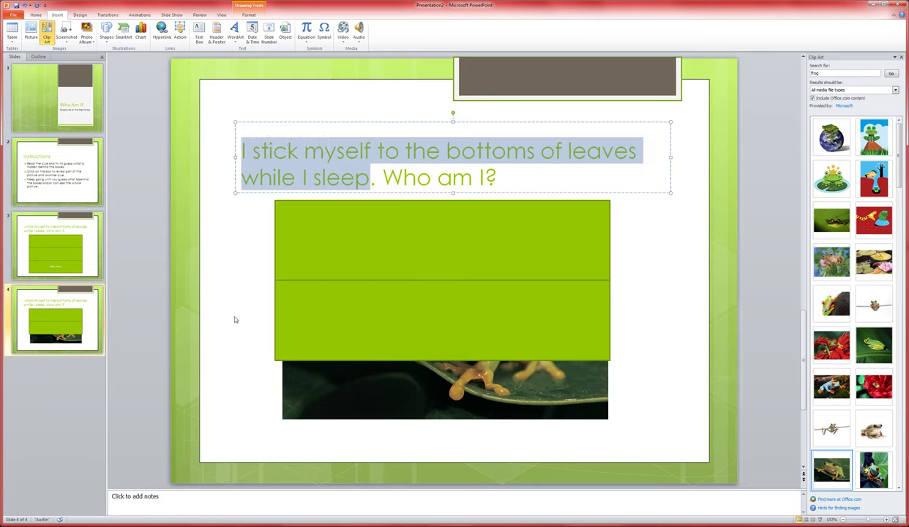
{"action": "type", "text": "I flash"}
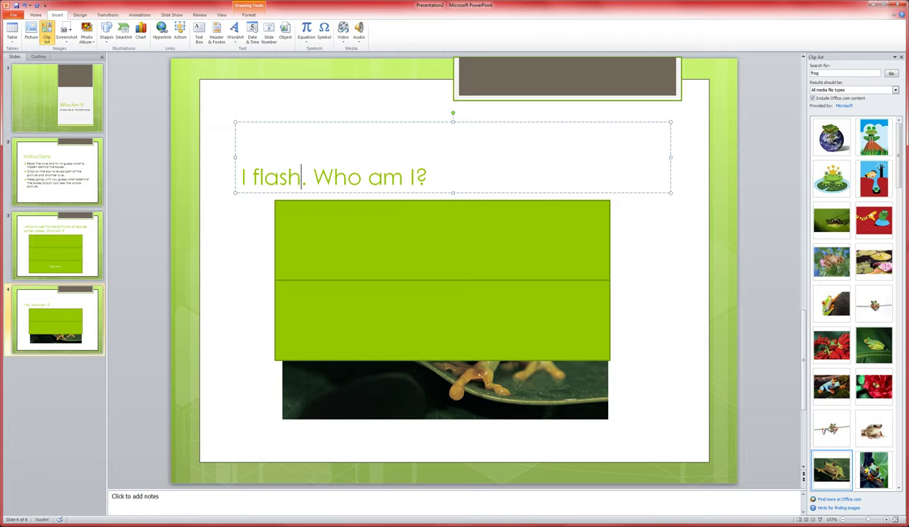
{"action": "type", "text": " my red eyes"}
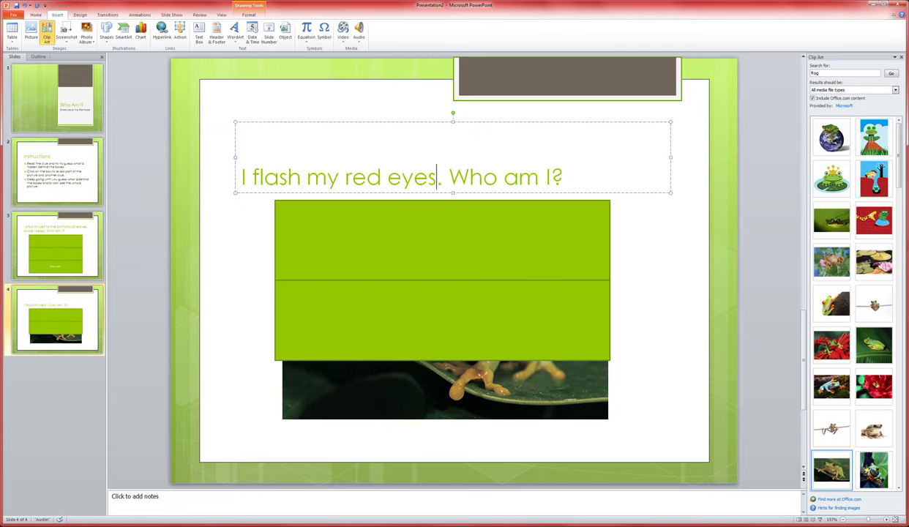
{"action": "type", "text": " and orange fee"}
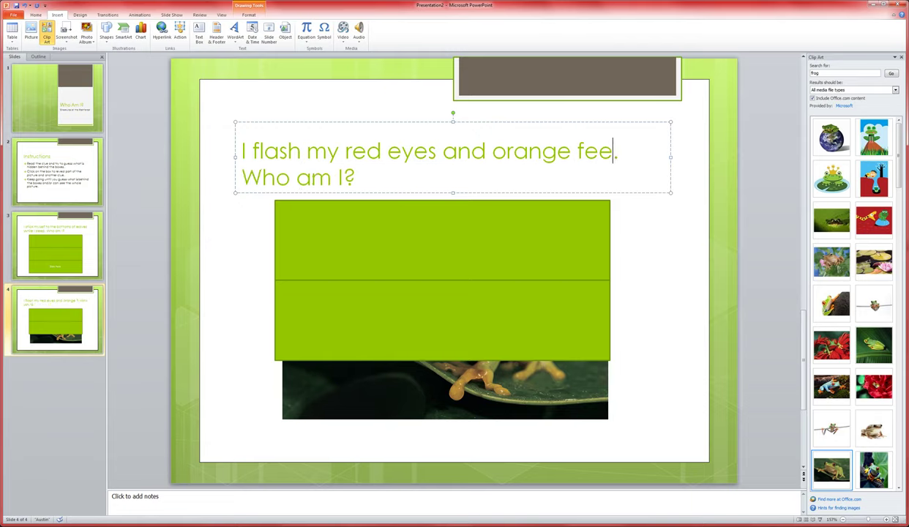
{"action": "type", "text": "t when I feel thr"}
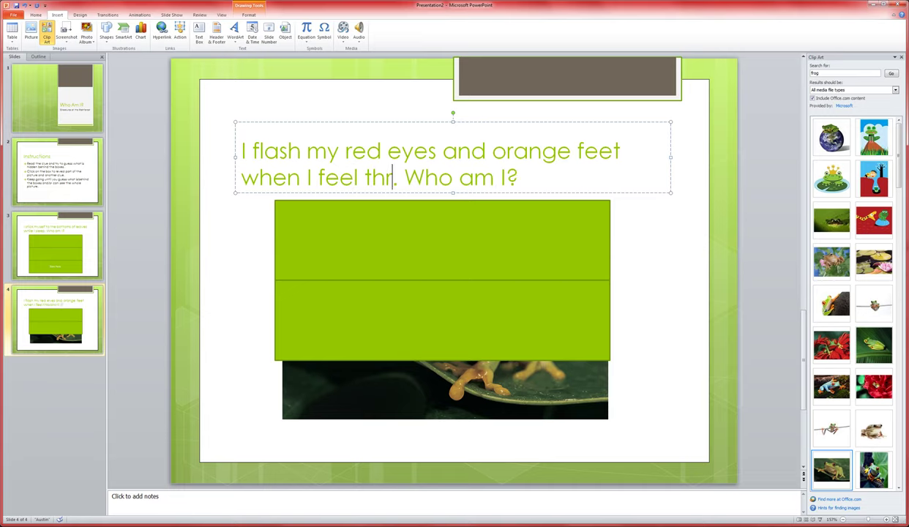
{"action": "type", "text": "eatened"}
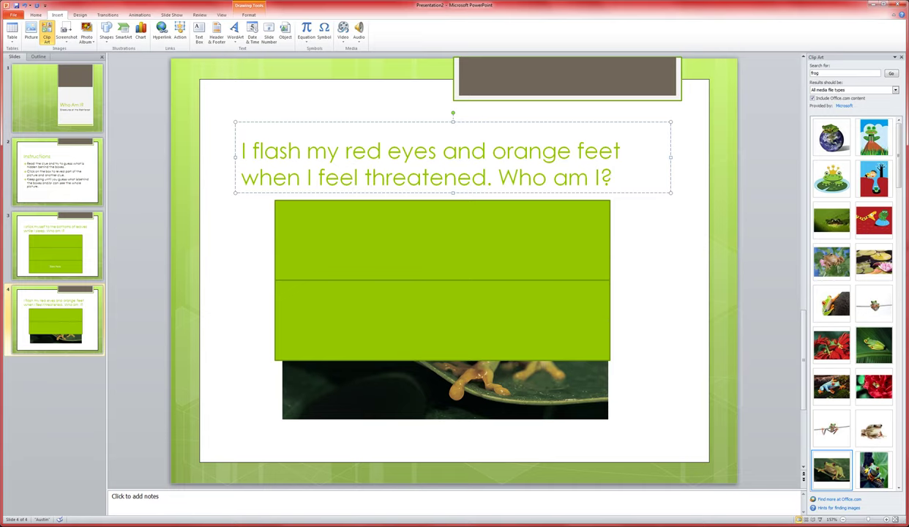
Label the middle green box on slide 4 with the text 'Click Here'.
{"action": "left_click", "coordinate": [408, 329]}
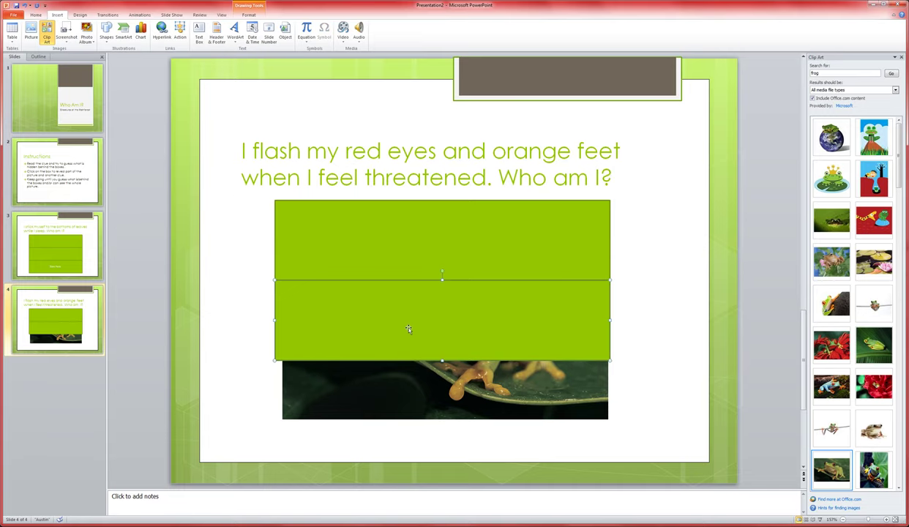
{"action": "type", "text": "Click Here"}
{"action": "left_click", "coordinate": [253, 395]}
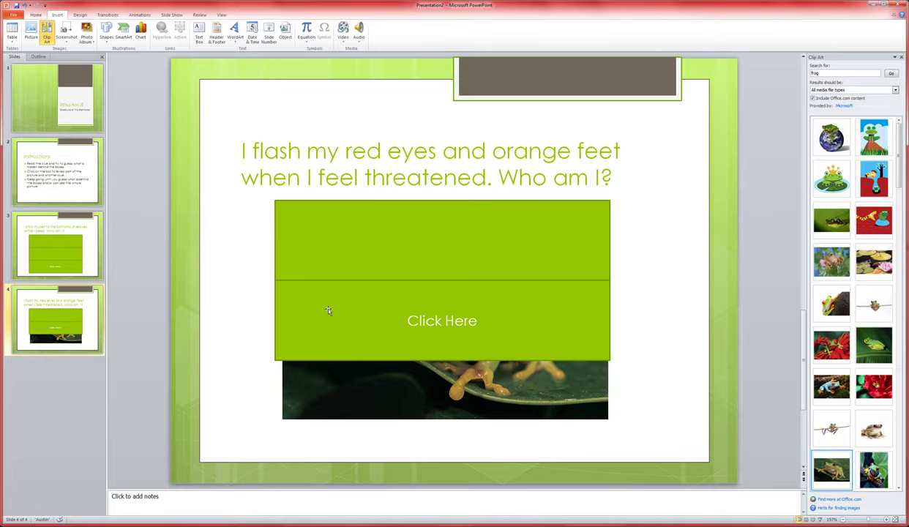